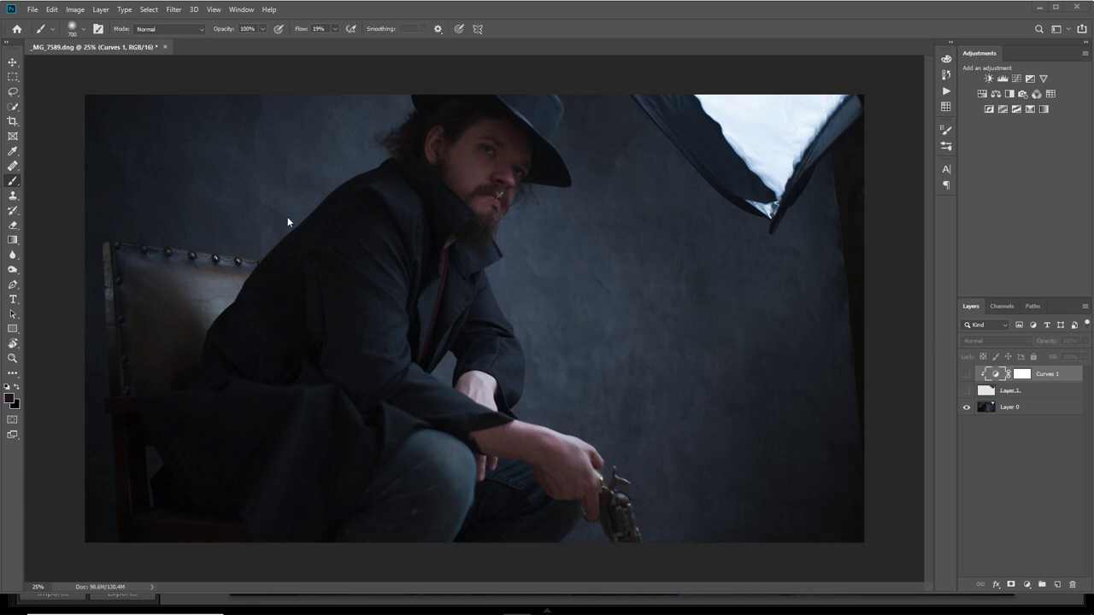
# Show the softbox patch layer and switch Curves 1 back on to darken the top-right backdrop
pyautogui.click(966, 391)
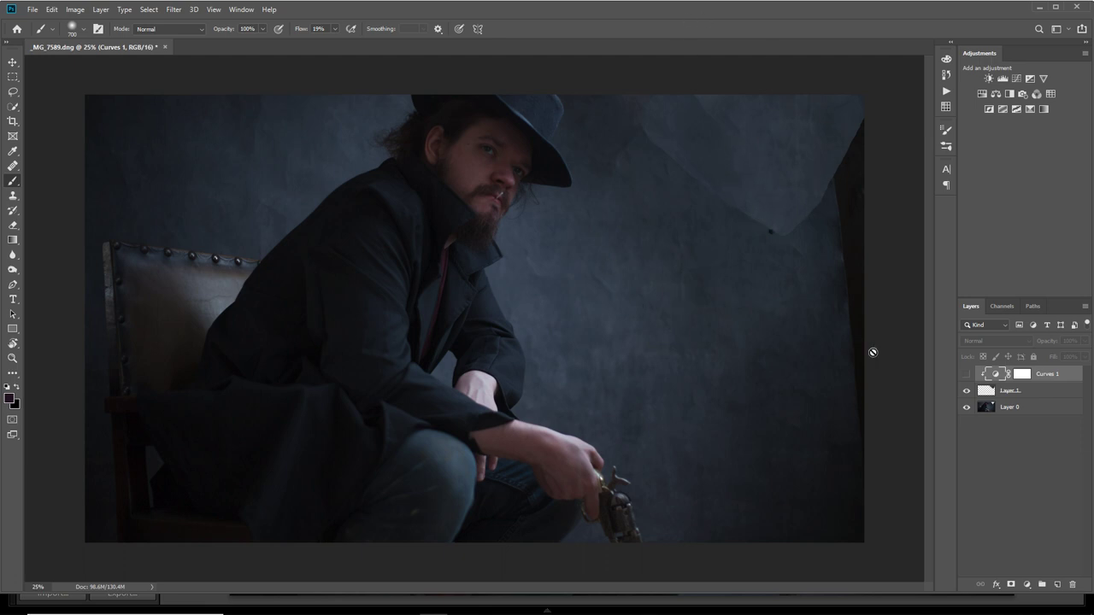
pyautogui.click(966, 373)
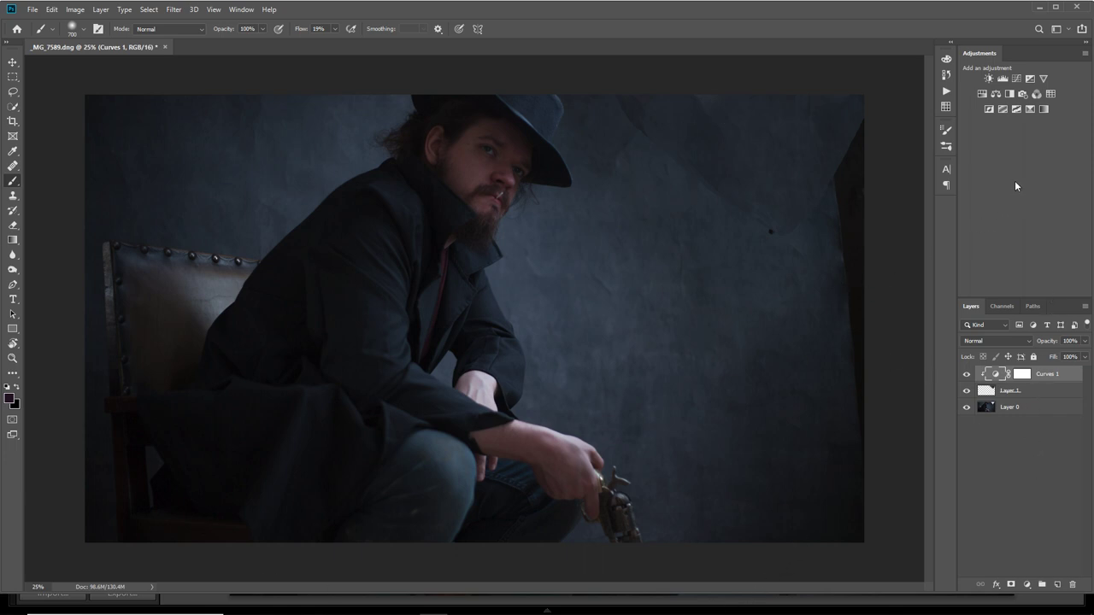
# Create Gradient Map 1 using the Black, White preset, rendering the portrait in greyscale
pyautogui.click(1043, 109)
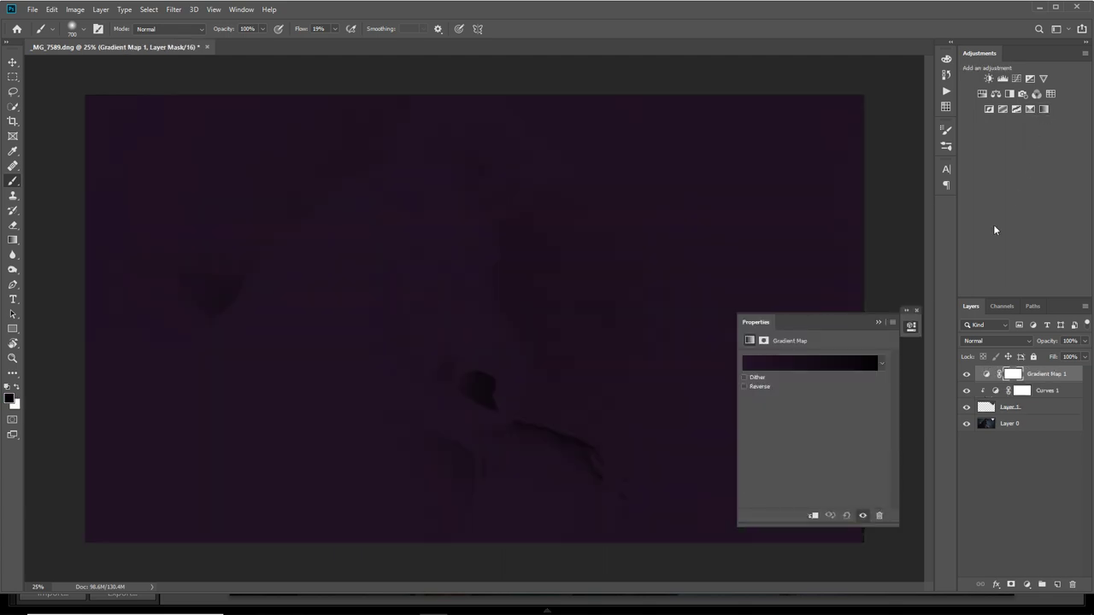
pyautogui.click(787, 365)
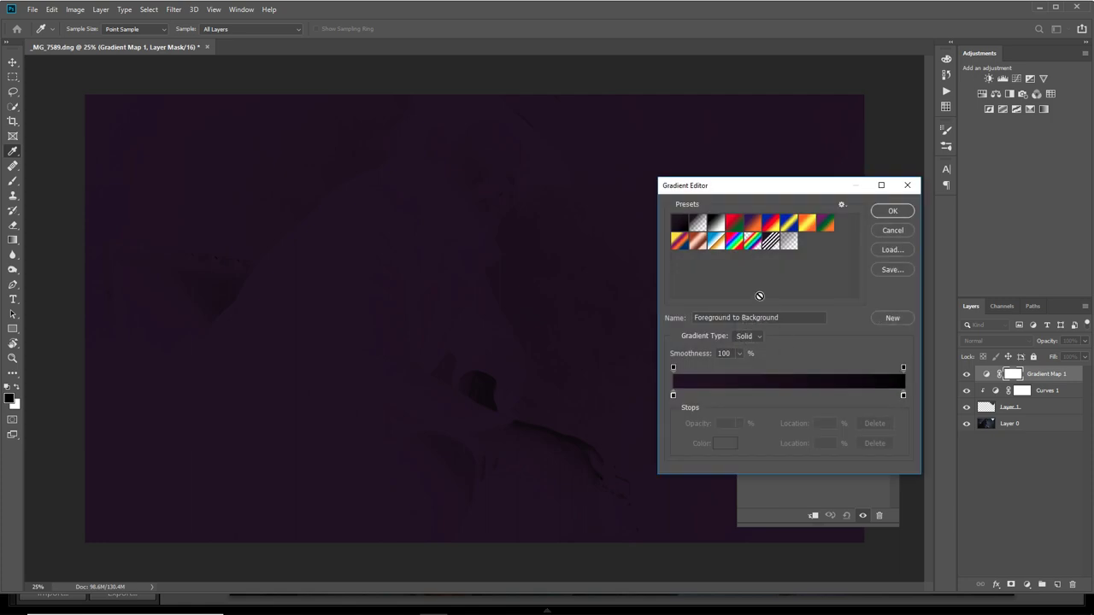
pyautogui.press('b')
pyautogui.click(882, 232)
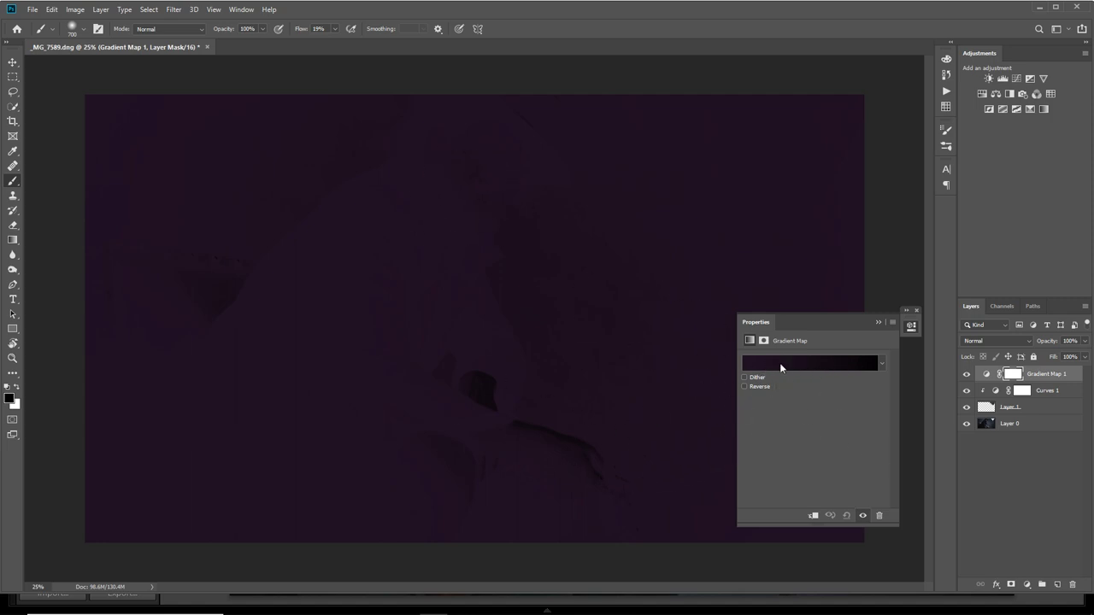
pyautogui.click(780, 366)
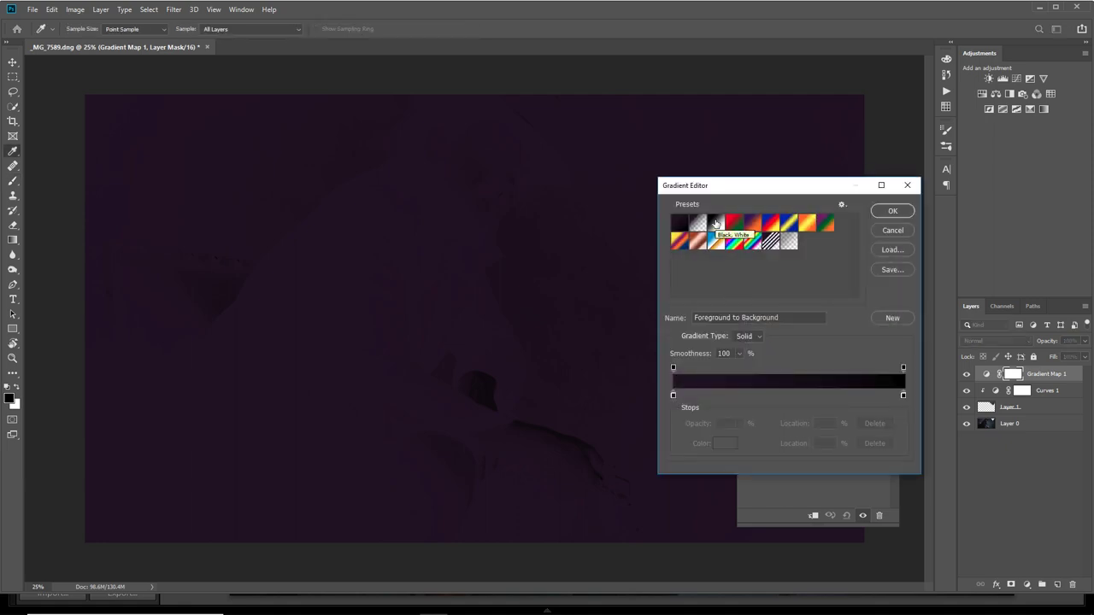
pyautogui.click(715, 223)
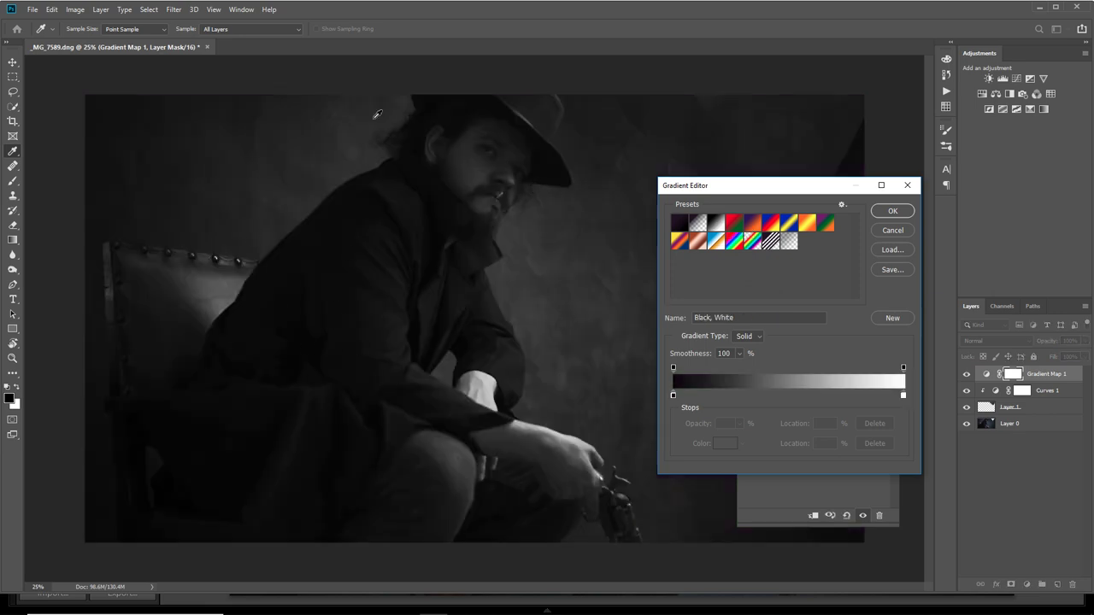
pyautogui.click(893, 212)
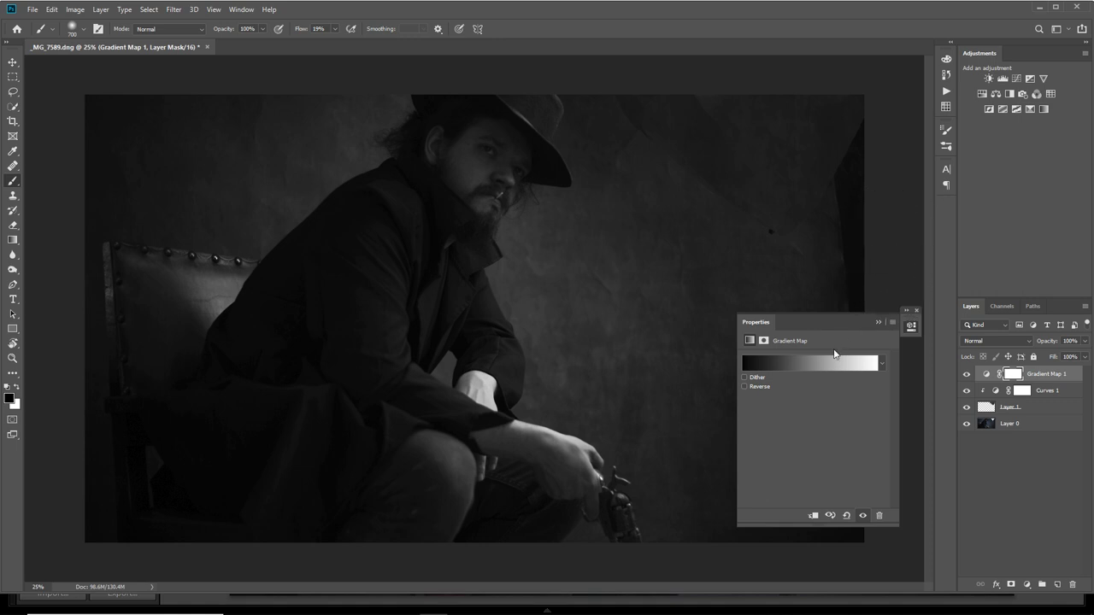
# Move the Properties panel aside and load the Black, White gradient into the Gradient Editor
pyautogui.moveTo(850, 323); pyautogui.dragTo(881, 297)
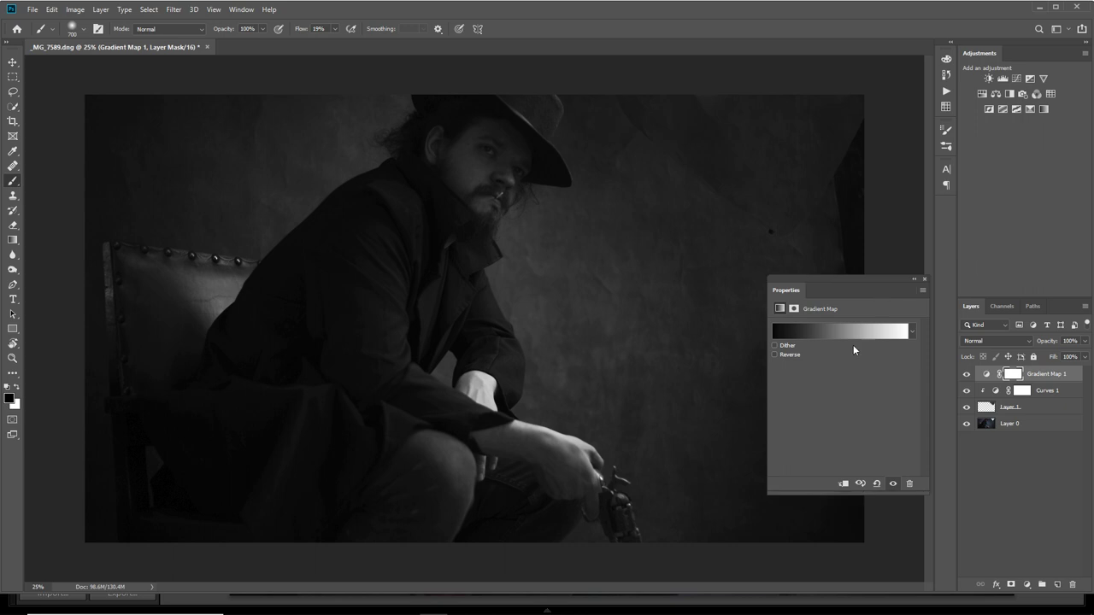
pyautogui.click(810, 332)
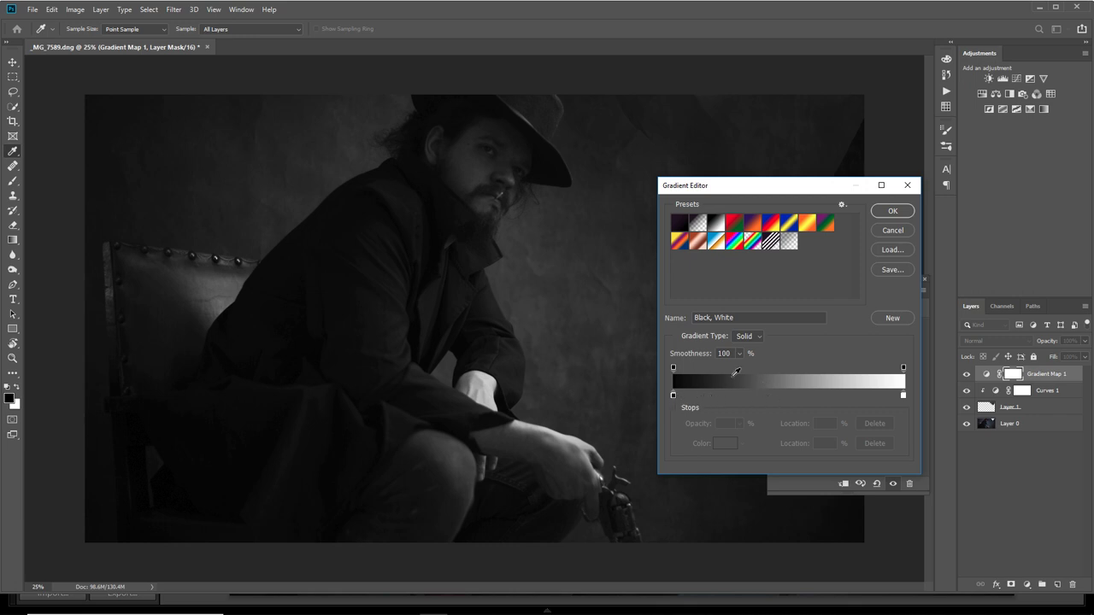
# Recolour the gradient's left black stop to dark brown 1a130a at hue 32
pyautogui.click(672, 394)
pyautogui.doubleClick(673, 395)
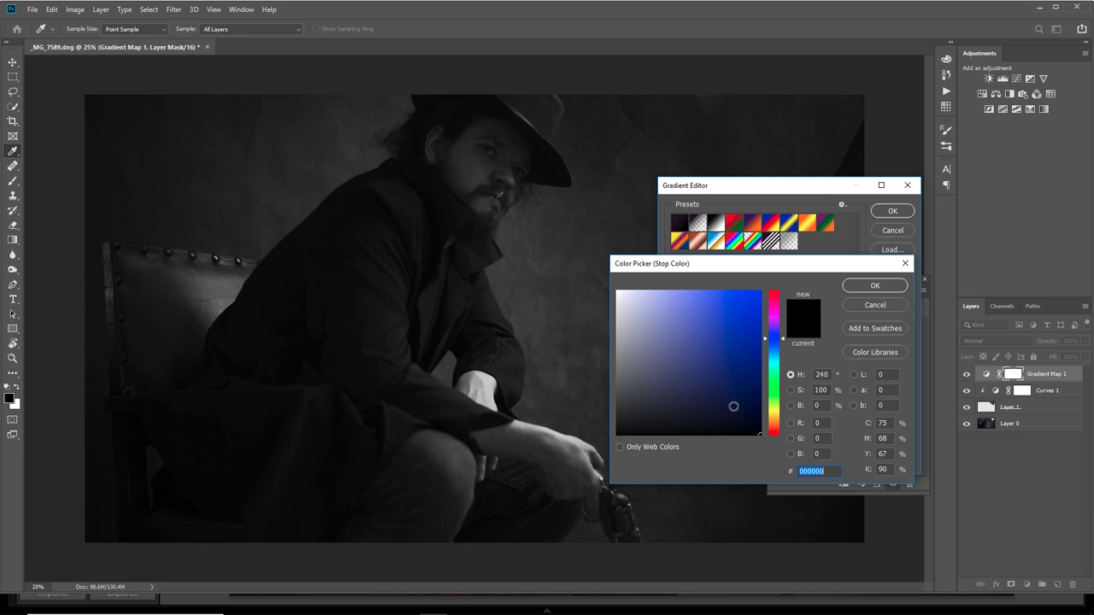
pyautogui.click(774, 425)
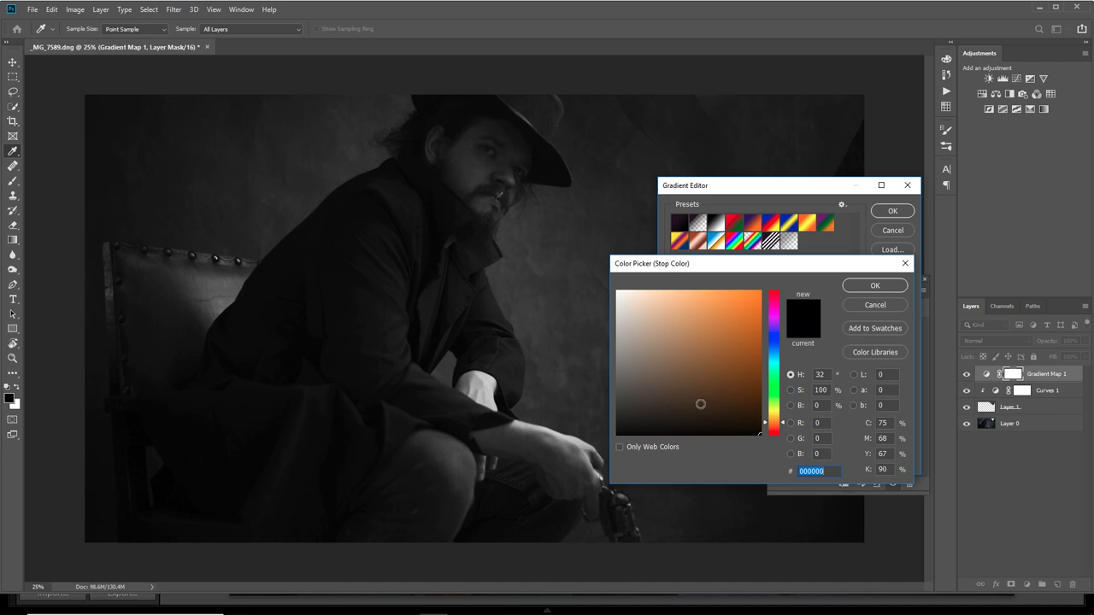
pyautogui.click(703, 420)
# Confirm the dark brown stop and add a new middle colour stop at 52%
pyautogui.click(875, 286)
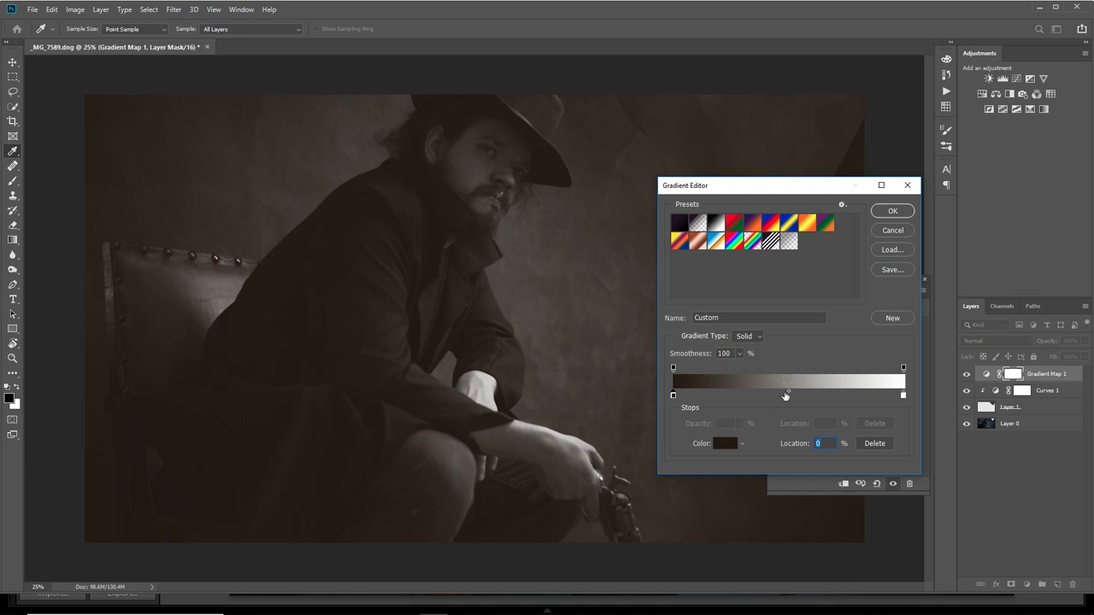
pyautogui.click(782, 396)
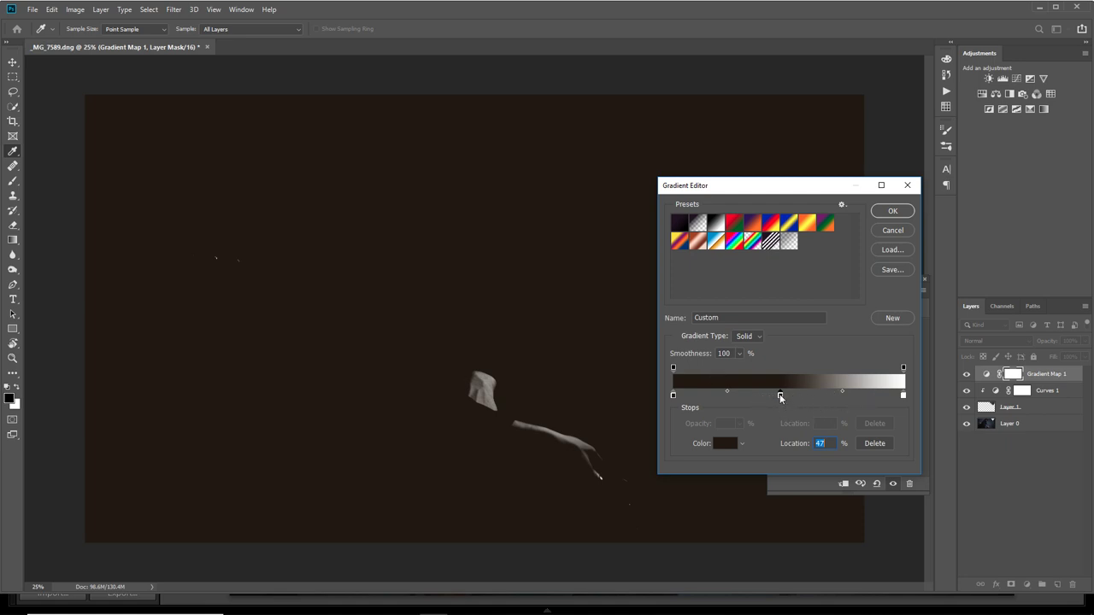
pyautogui.moveTo(780, 394); pyautogui.dragTo(794, 394)
pyautogui.doubleClick(794, 395)
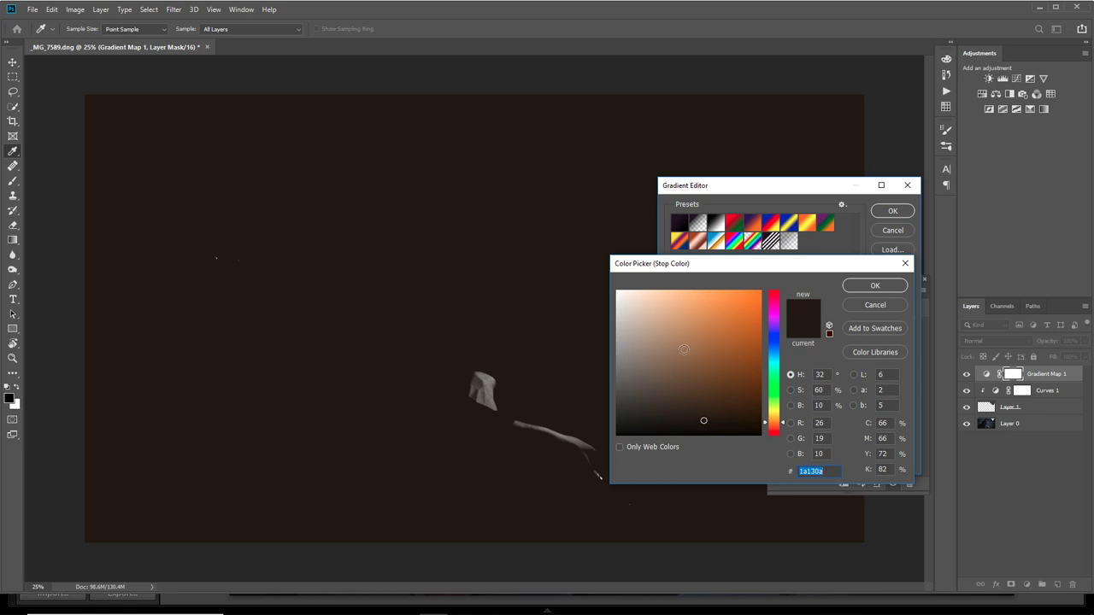
# Colour the 52% stop a warm medium brown and apply the custom gradient
pyautogui.click(697, 352)
pyautogui.click(692, 351)
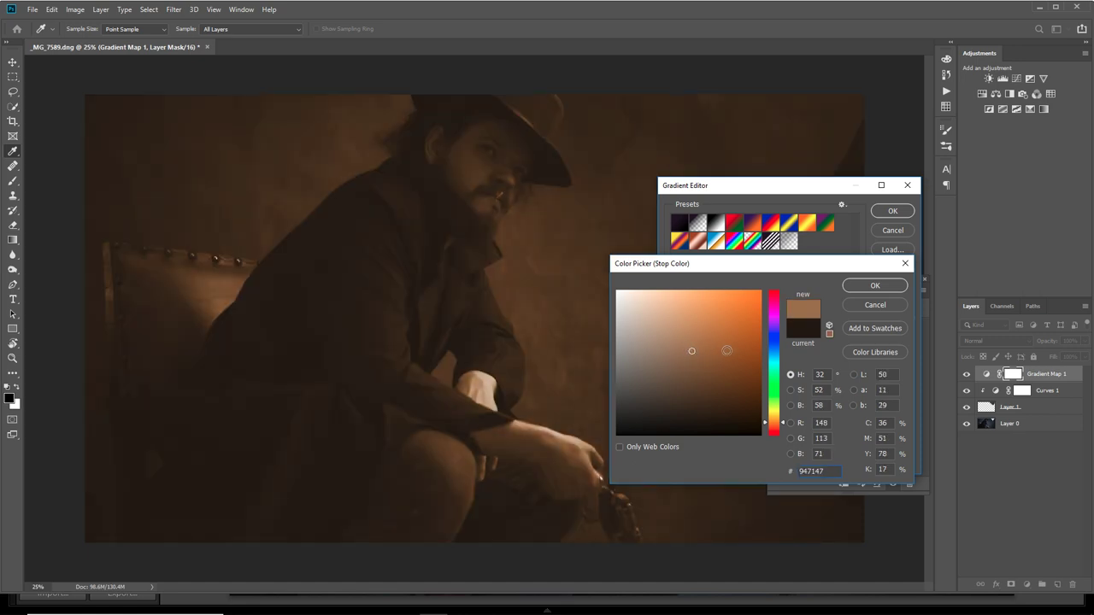
pyautogui.click(728, 350)
pyautogui.click(641, 348)
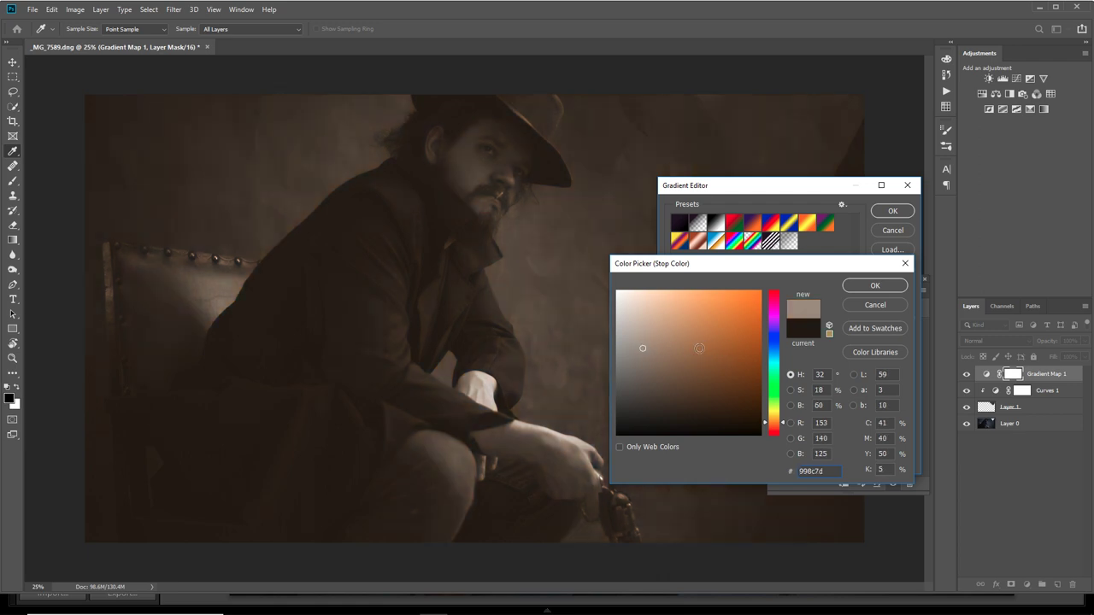
pyautogui.click(698, 348)
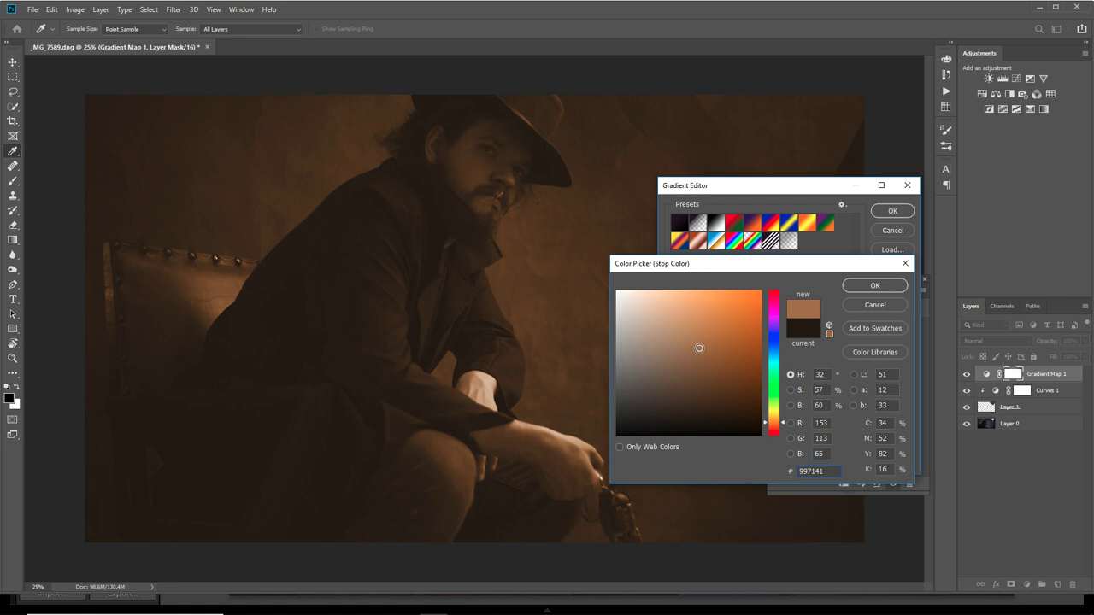
pyautogui.click(705, 348)
pyautogui.click(880, 287)
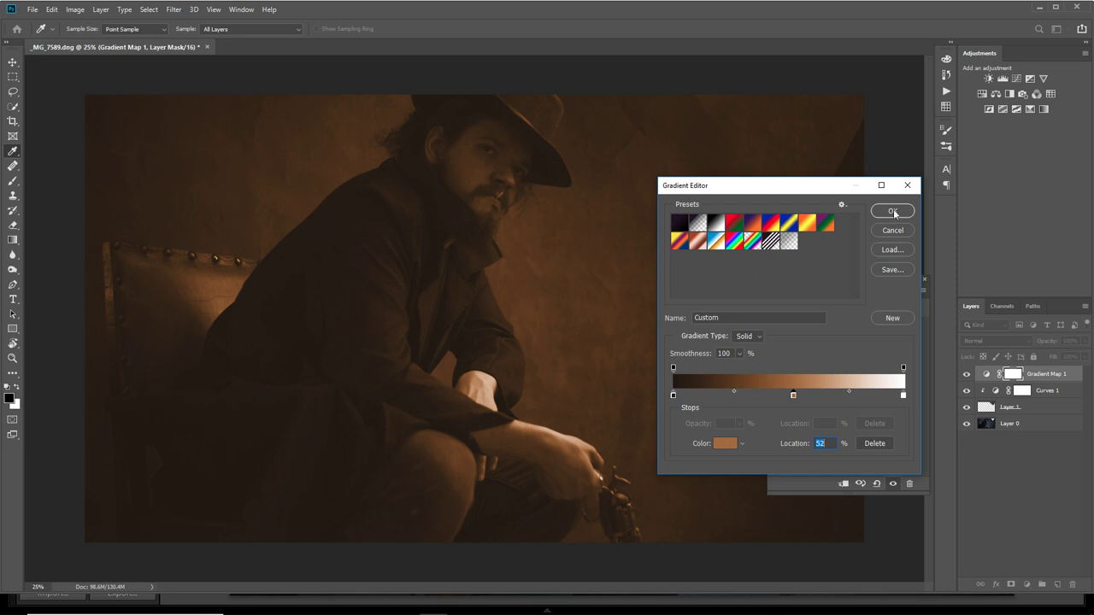
pyautogui.click(894, 213)
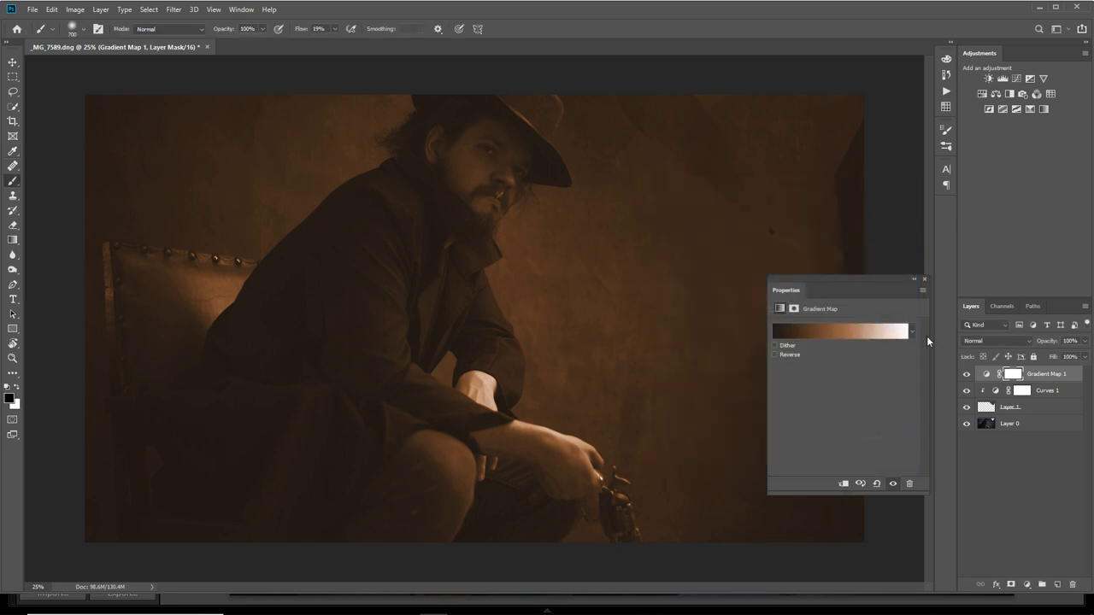
pyautogui.click(913, 279)
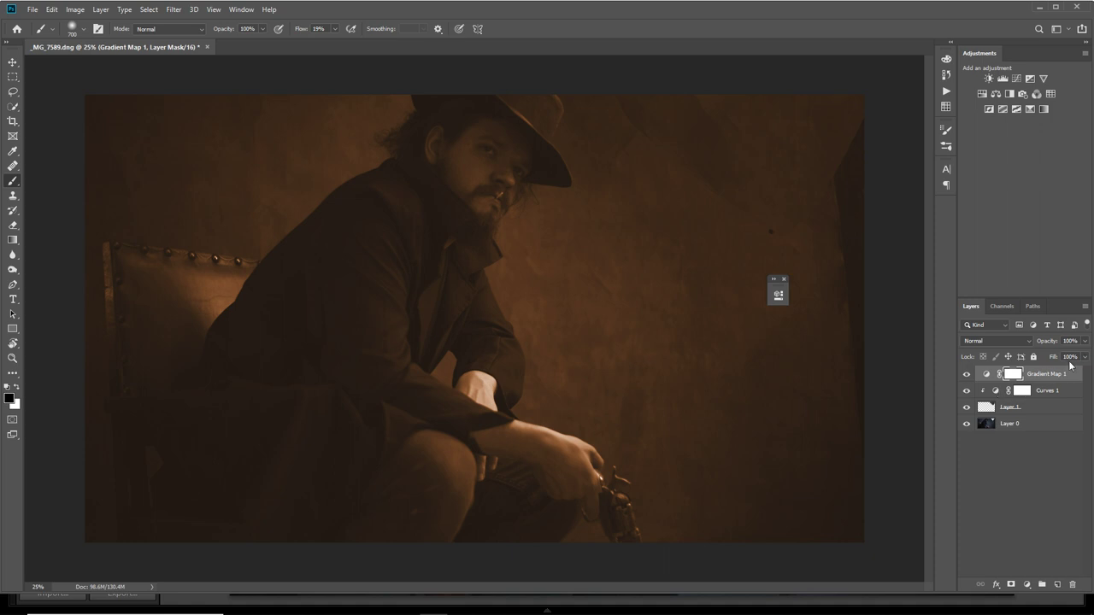
# Set Gradient Map 1's opacity to 34% so only a subtle sepia wash remains
pyautogui.click(1085, 340)
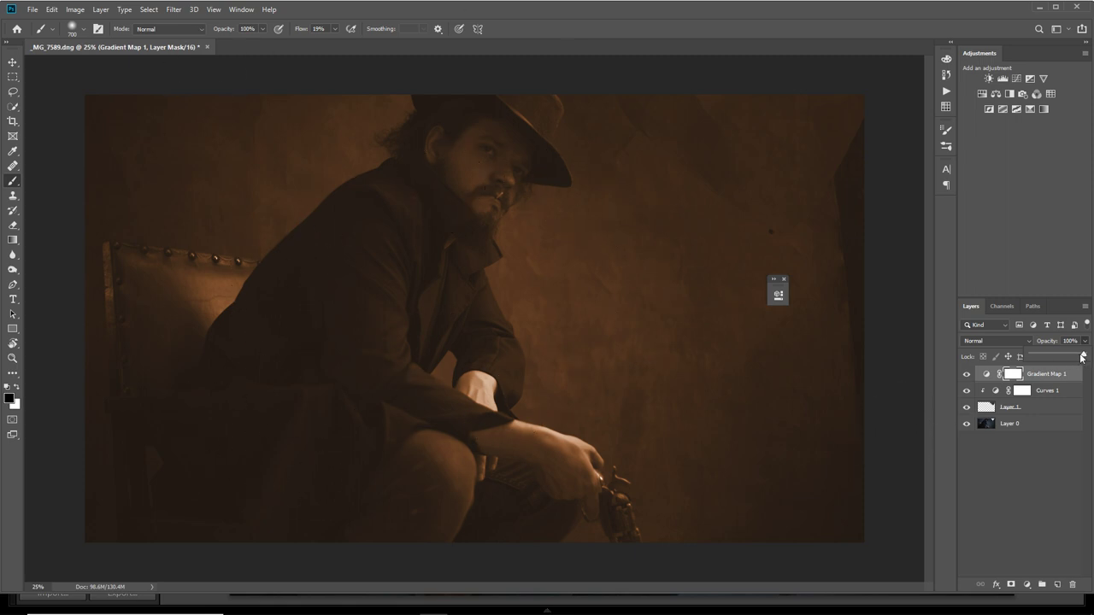
pyautogui.moveTo(1084, 356); pyautogui.dragTo(1036, 352)
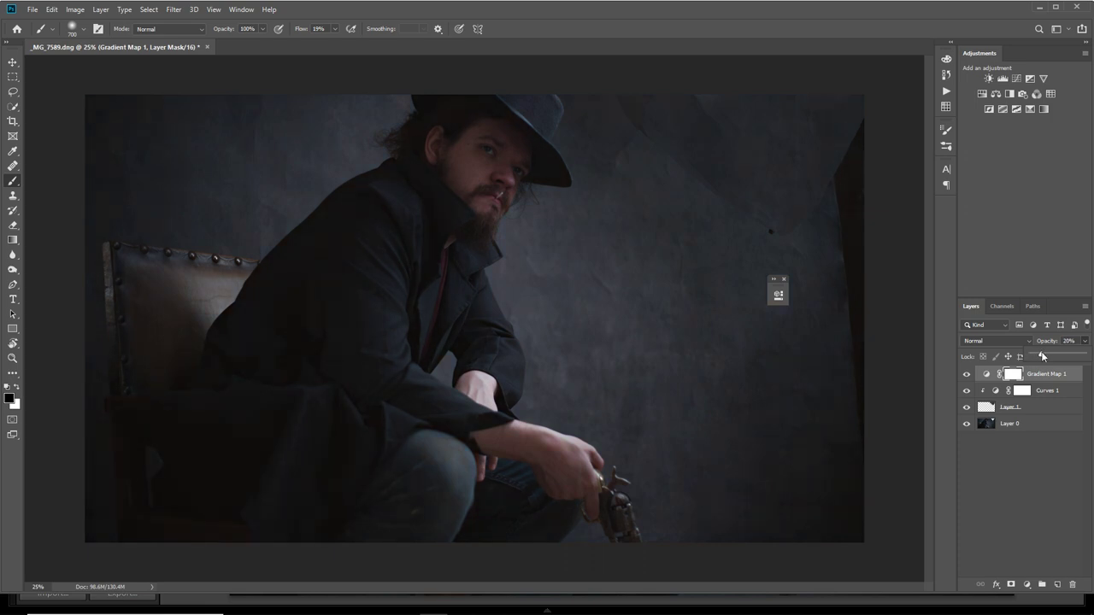
pyautogui.moveTo(1046, 356)
pyautogui.mouseDown()
pyautogui.moveTo(1058, 357)
pyautogui.moveTo(1049, 360)
pyautogui.mouseUp()
pyautogui.moveTo(779, 291); pyautogui.dragTo(914, 309)
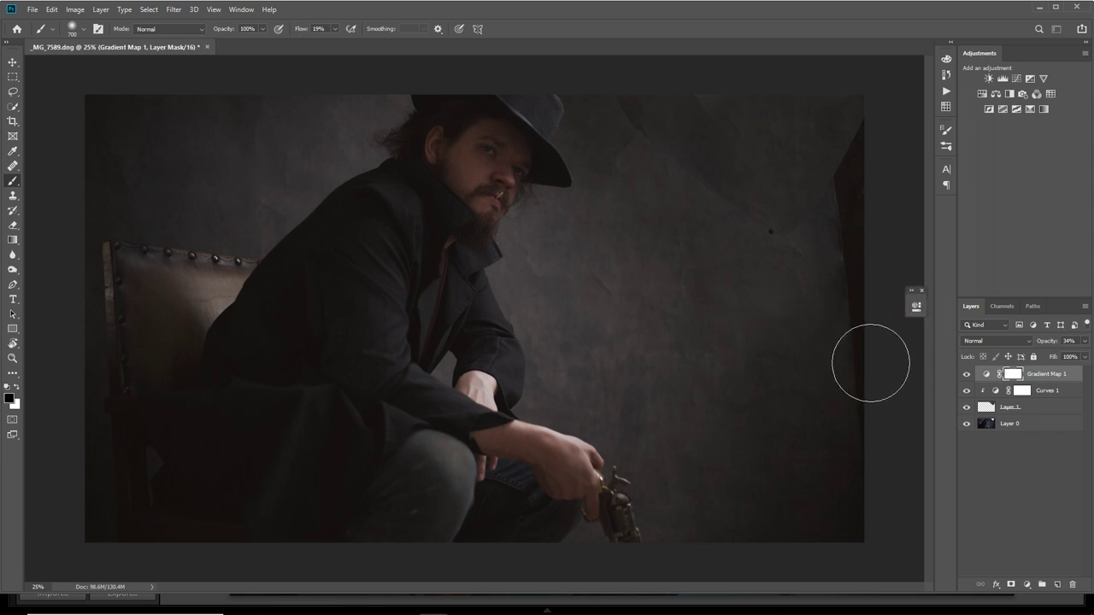
pyautogui.click(966, 375)
pyautogui.click(966, 376)
pyautogui.click(966, 376)
pyautogui.click(965, 376)
pyautogui.click(966, 376)
pyautogui.click(966, 376)
pyautogui.click(966, 376)
pyautogui.click(966, 376)
pyautogui.click(965, 377)
pyautogui.click(964, 377)
# Add a Selective Color layer and reduce Yellow in the Blacks to cool the shadows
pyautogui.click(1029, 107)
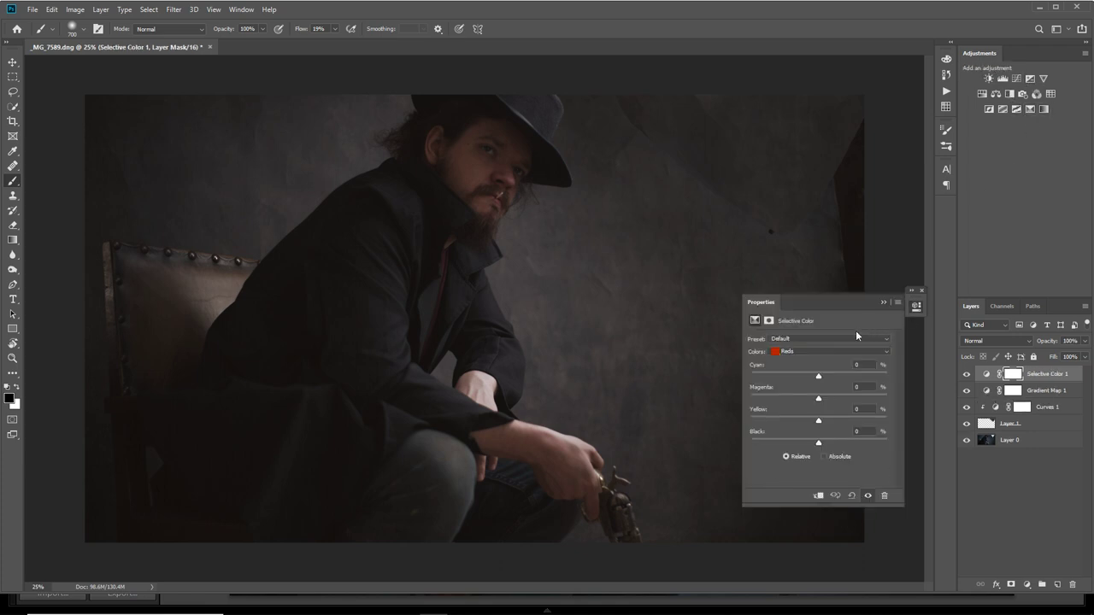
pyautogui.click(832, 351)
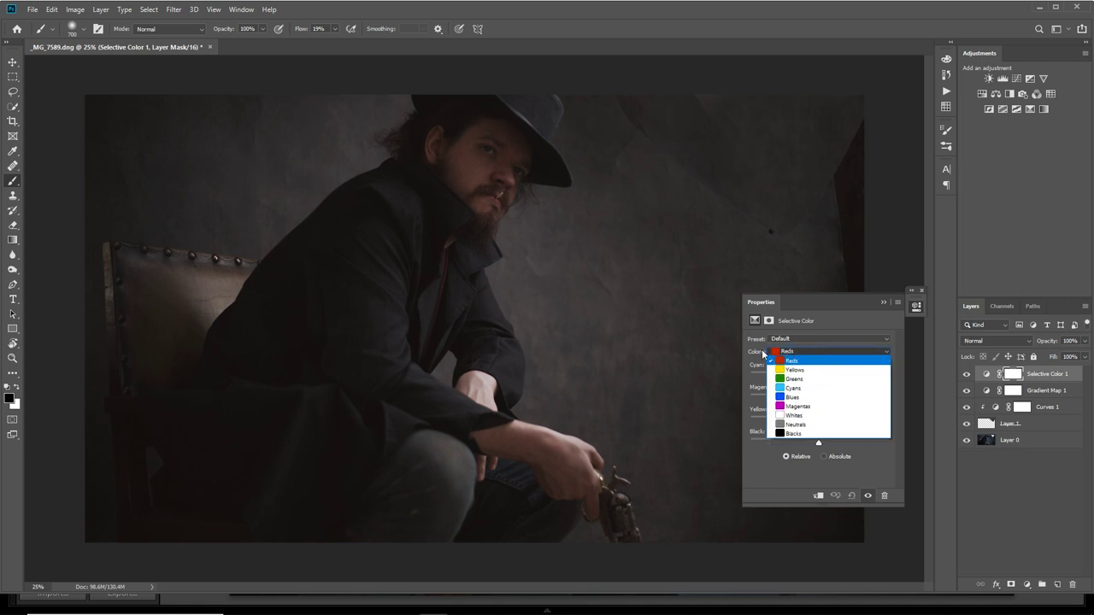
pyautogui.click(800, 434)
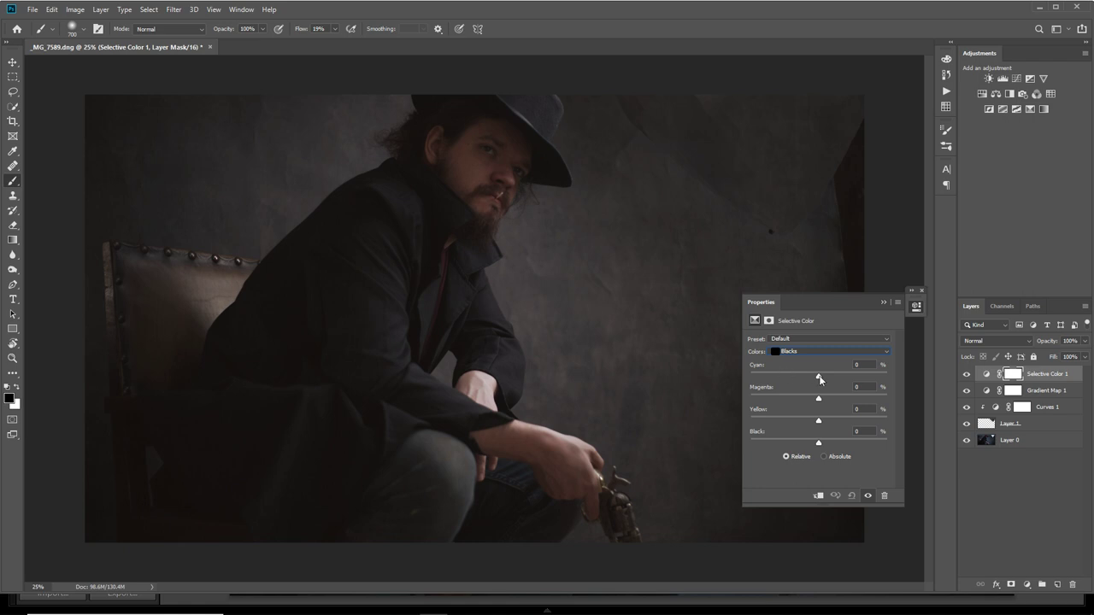
pyautogui.moveTo(818, 379); pyautogui.dragTo(811, 378)
pyautogui.hotkey('ctrl', 'z')
pyautogui.moveTo(819, 422); pyautogui.dragTo(814, 424)
# Toggle Selective Color 1 on and off to compare its effect on the portrait
pyautogui.click(966, 374)
pyautogui.click(966, 375)
pyautogui.click(966, 374)
pyautogui.click(966, 374)
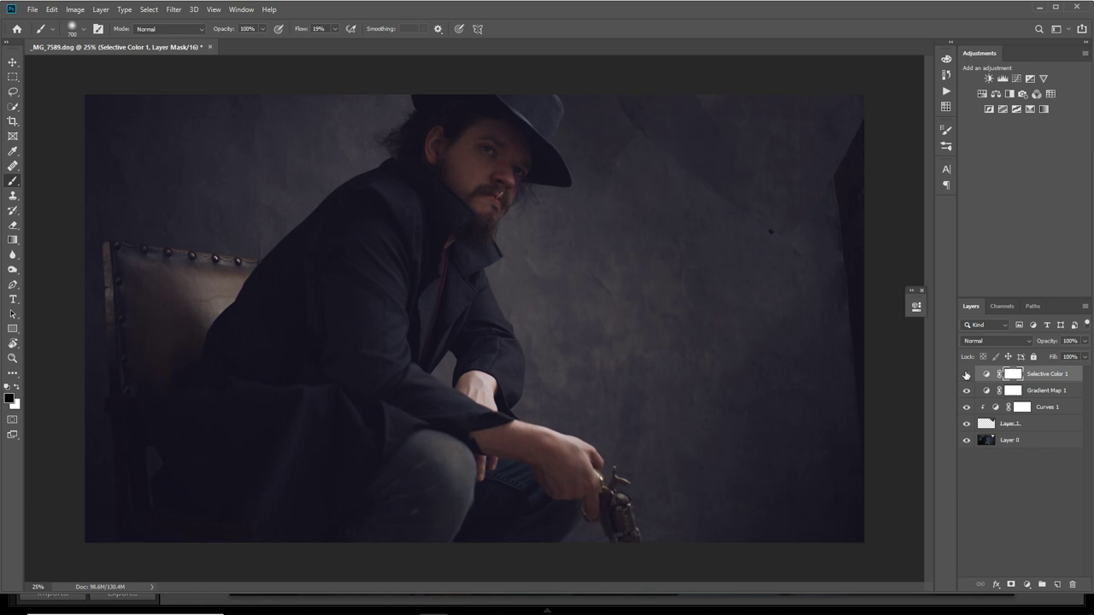
pyautogui.click(966, 374)
pyautogui.click(966, 374)
pyautogui.click(966, 374)
pyautogui.click(966, 374)
# Raise Gradient Map 1's opacity above 34% for a stronger warm brown tone
pyautogui.click(1057, 392)
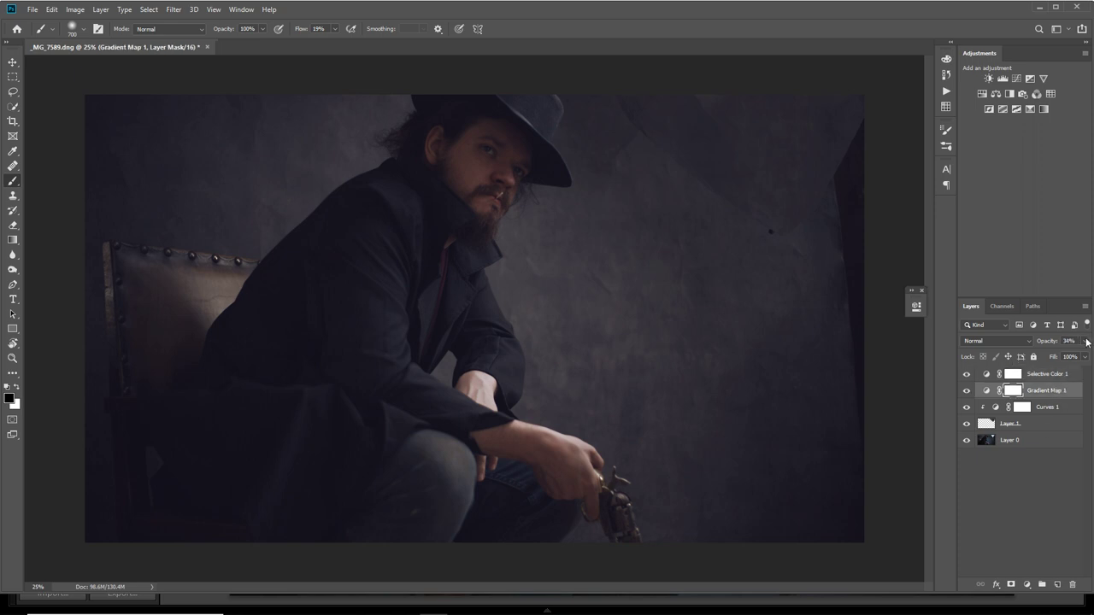
pyautogui.click(1084, 340)
pyautogui.moveTo(1051, 356); pyautogui.dragTo(1056, 356)
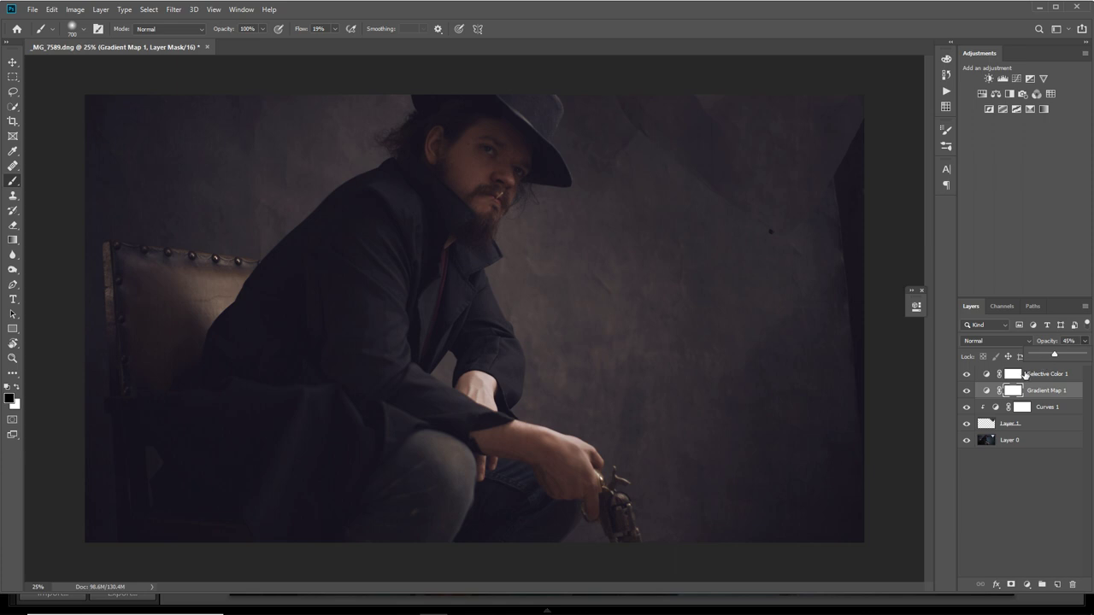
pyautogui.click(1050, 381)
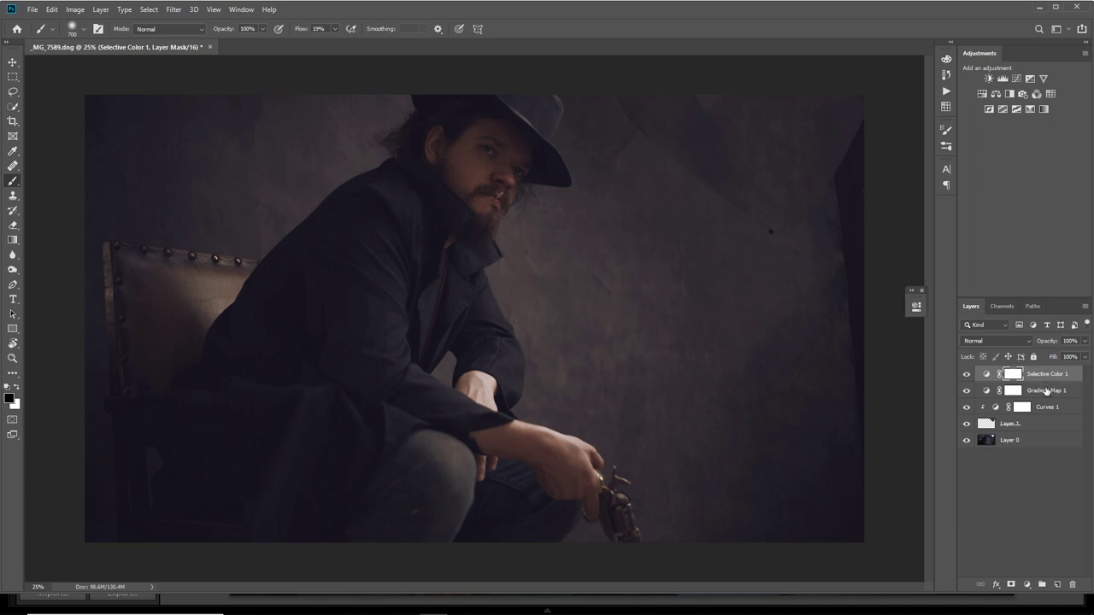
# Group Gradient Map 1 and Selective Color 1 as 'final grade', then toggle the group to compare
pyautogui.keyDown('shift'); pyautogui.click(1045, 391); pyautogui.keyUp('shift')
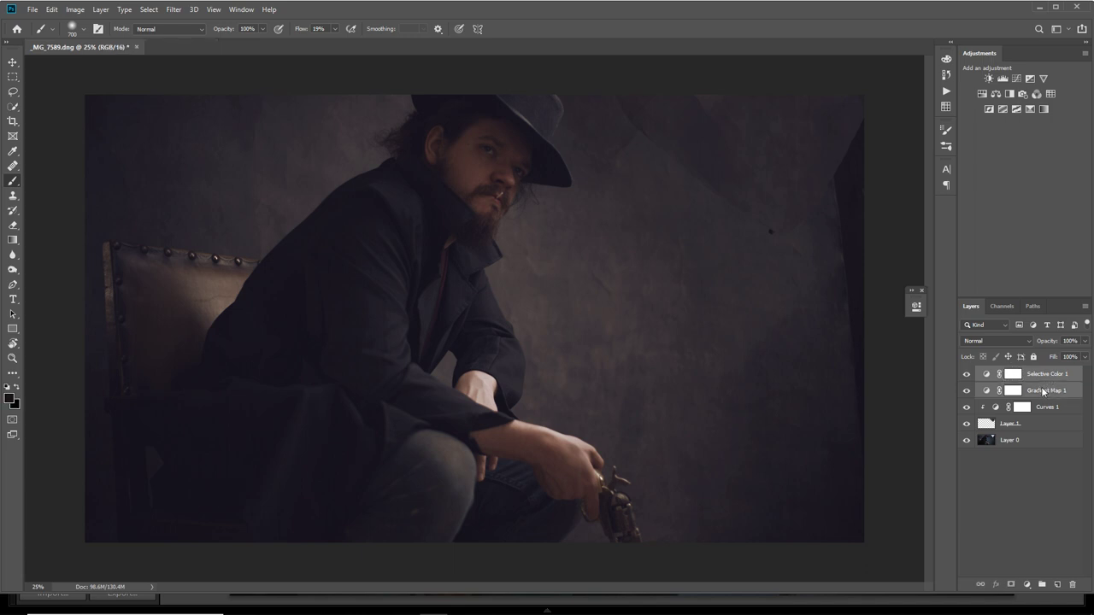
pyautogui.rightClick(1043, 392)
pyautogui.click(947, 215)
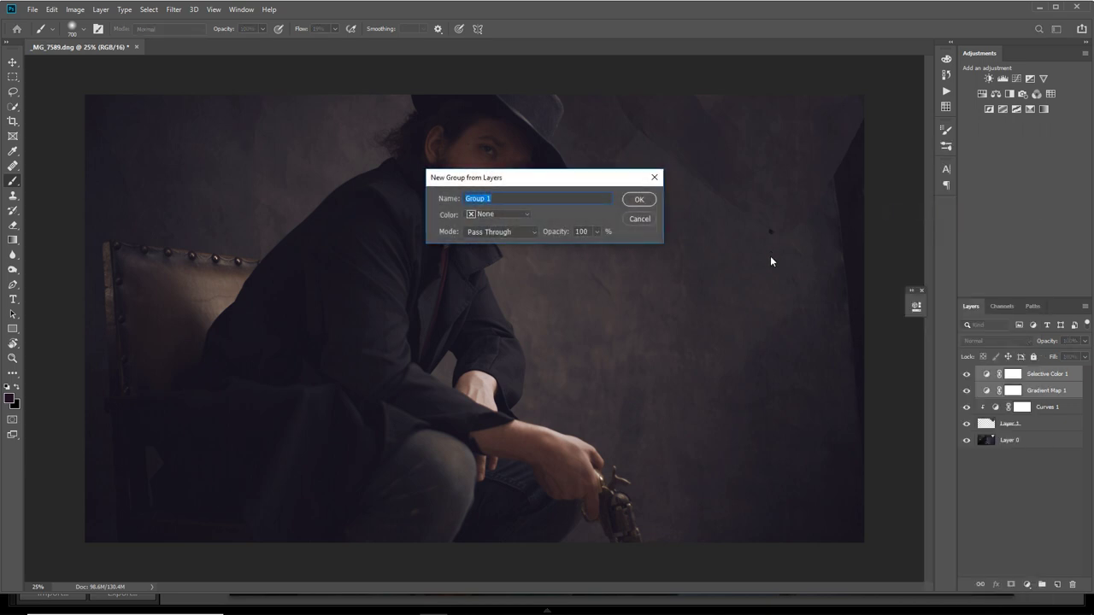
pyautogui.write('final grade')
pyautogui.click(637, 200)
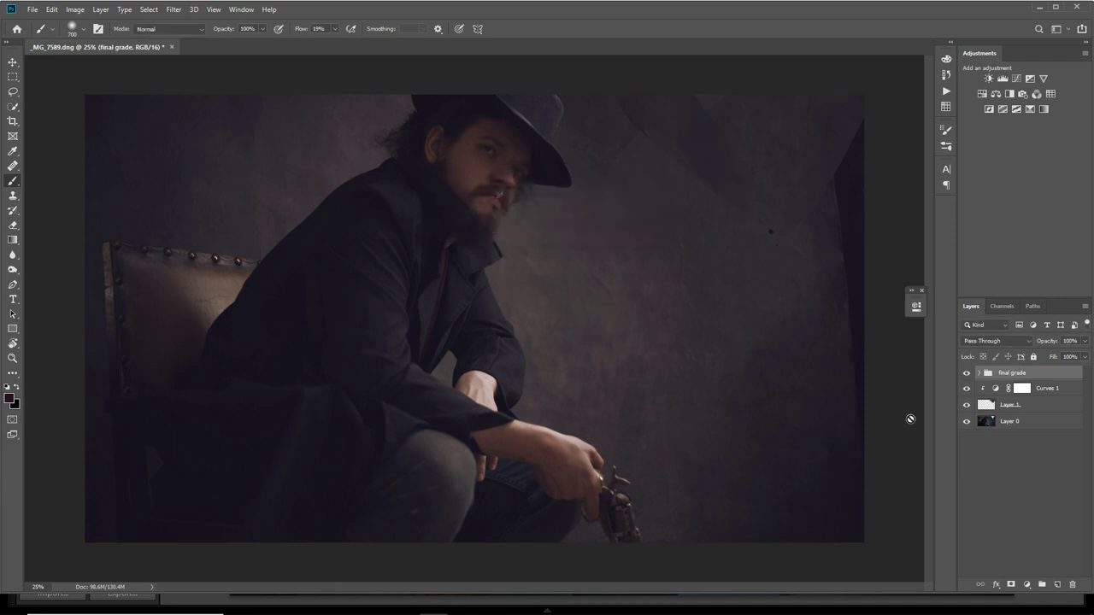
pyautogui.click(966, 375)
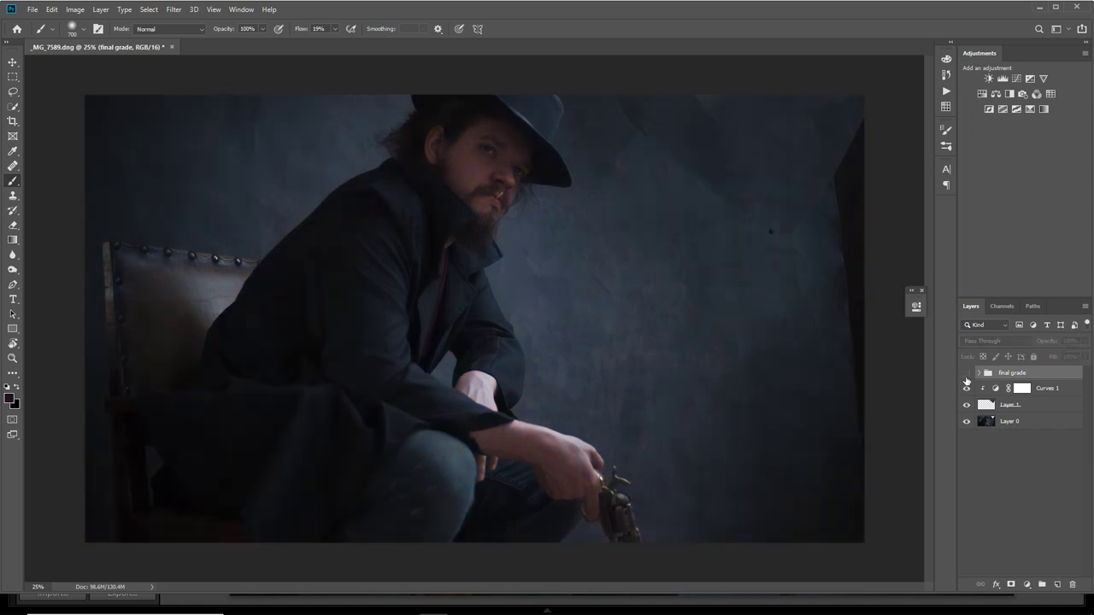
pyautogui.click(966, 376)
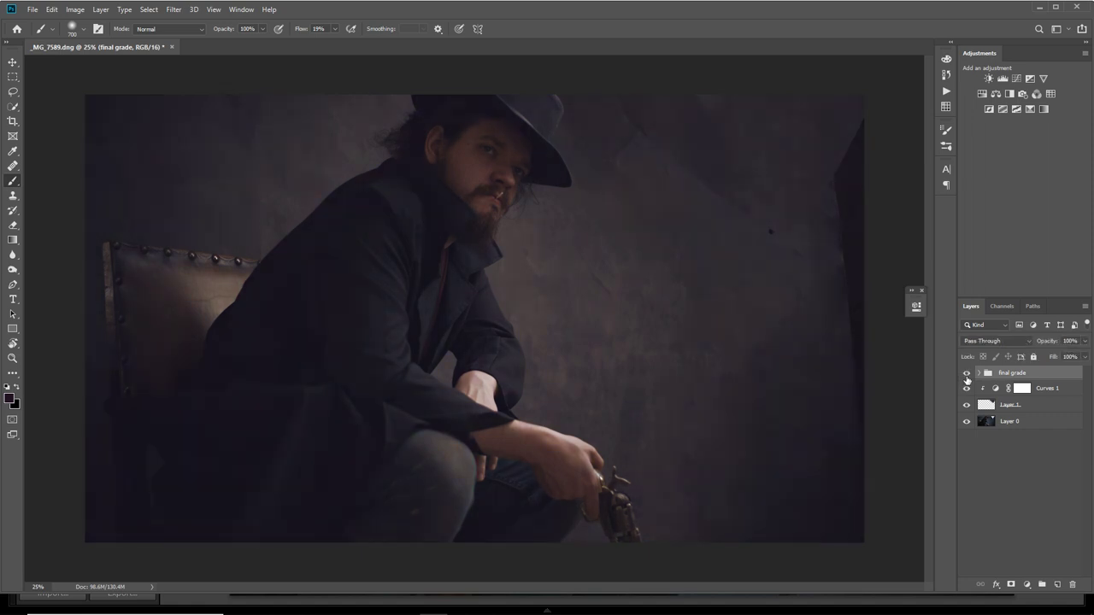
pyautogui.click(966, 376)
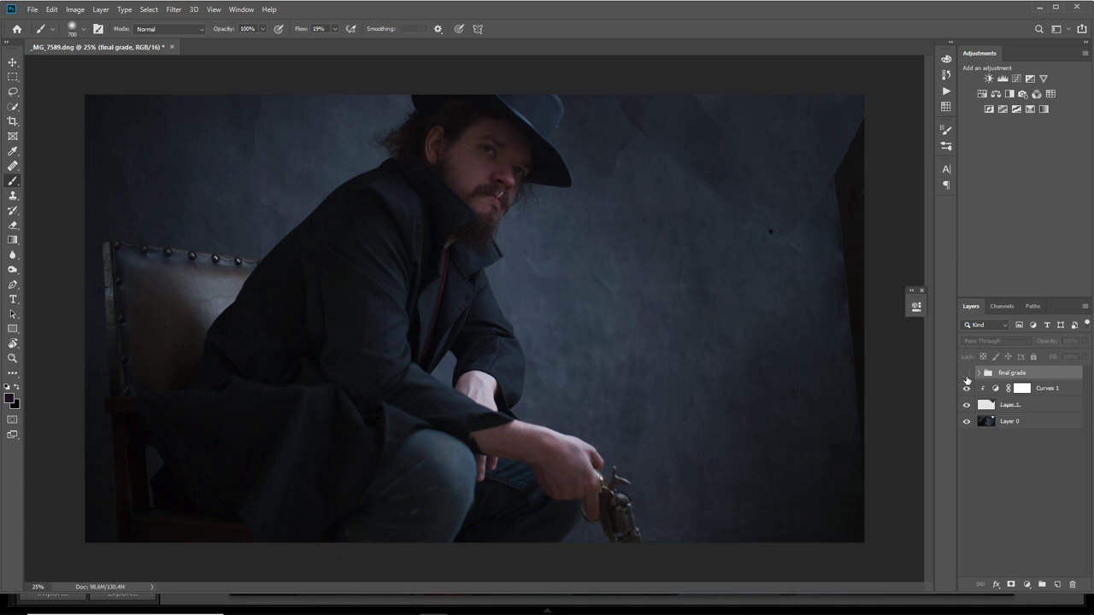
pyautogui.click(967, 376)
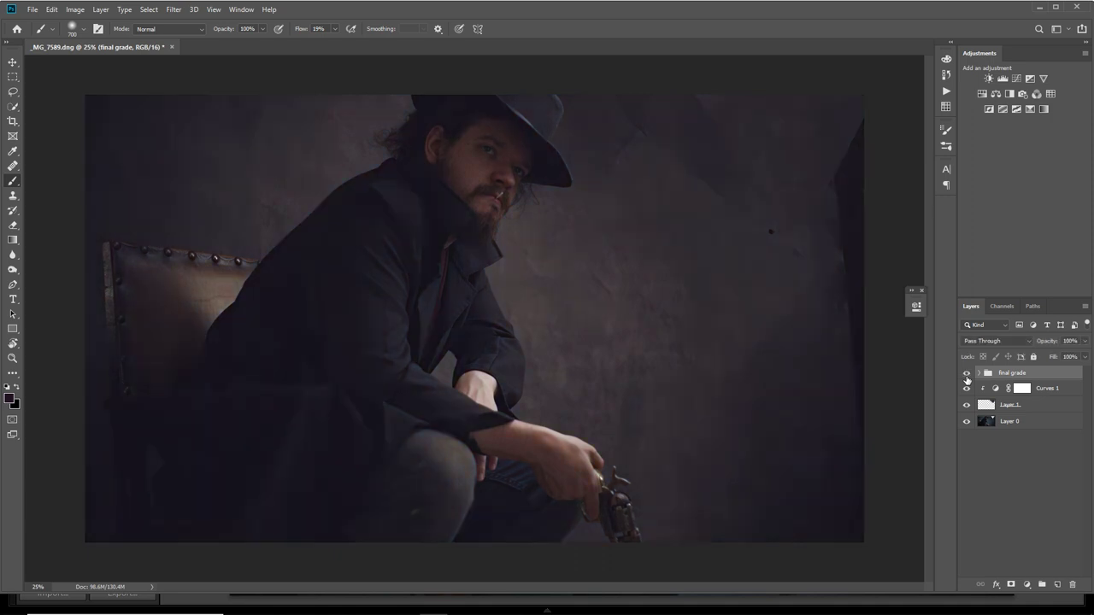